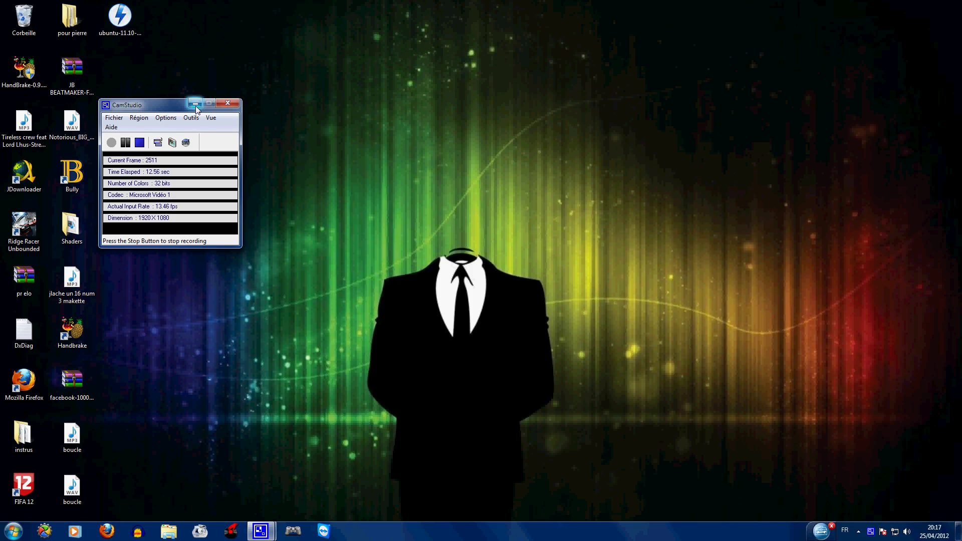
- Switch to Firefox, search Google for "wubi" and open the Documentation Ubuntu Francophone result
left_click(196, 105)
left_click(106, 531)
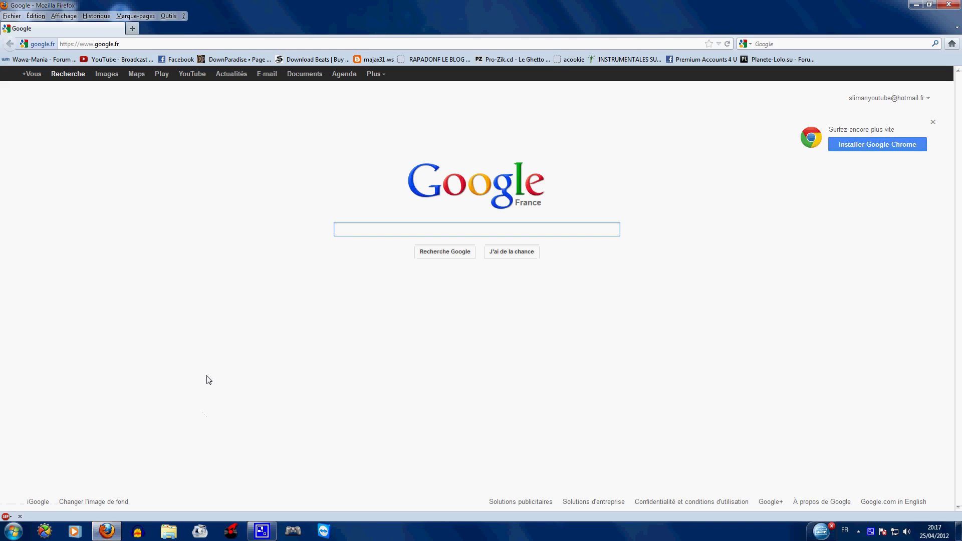
type("wubi")
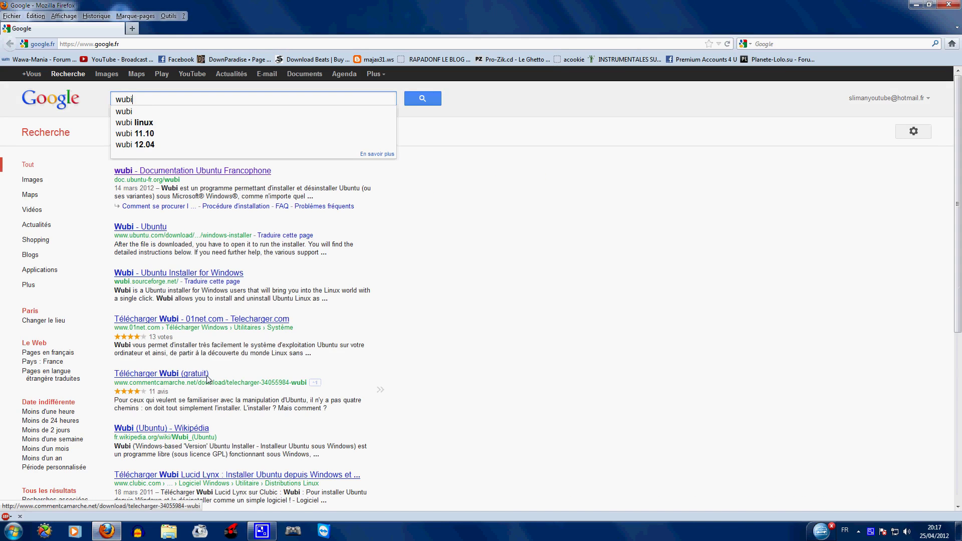
key("Return")
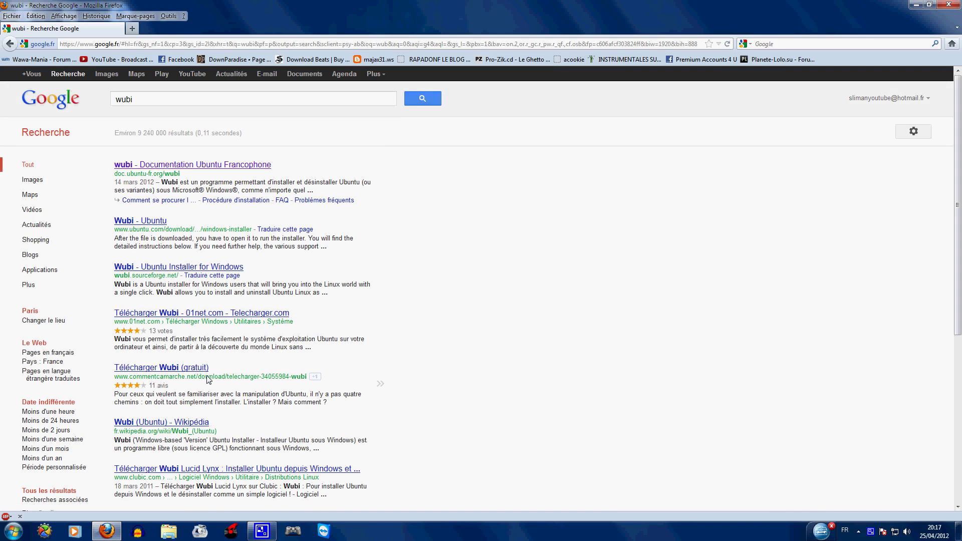
left_click(189, 166)
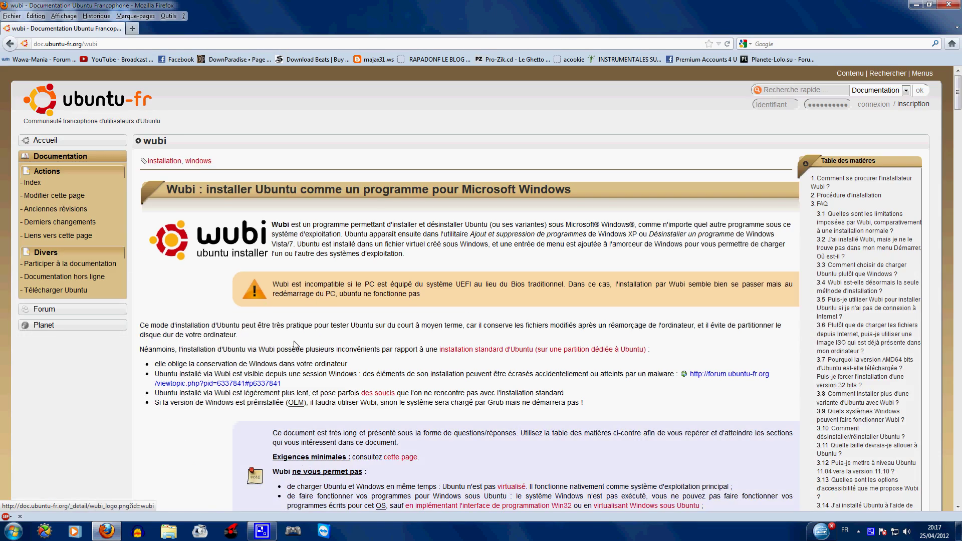
- Download Wubi for Ubuntu 11.10 from the page's Internet installation section and save wubi-r245-signed.exe
scroll(301, 314, "down", 3)
scroll(301, 314, "down", 13)
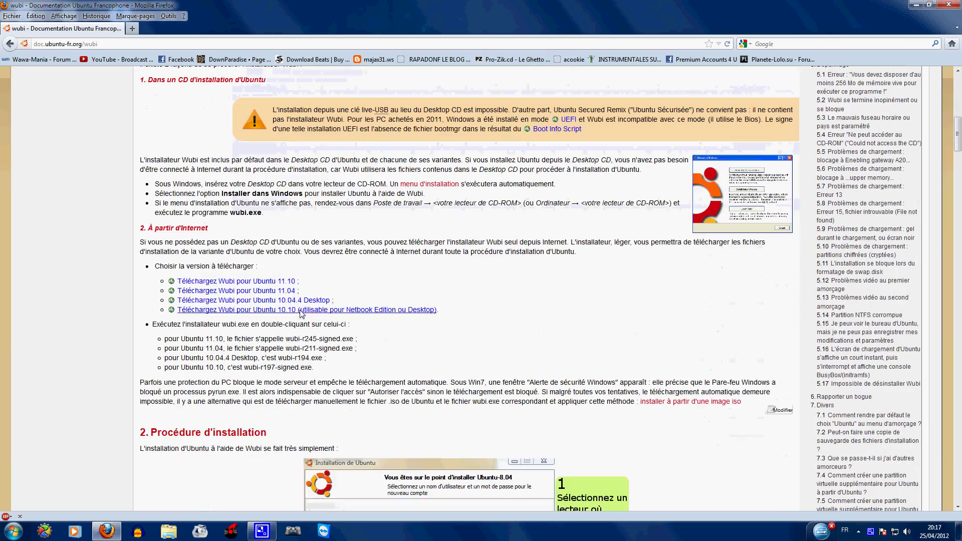
left_click_drag(302, 282, 179, 283)
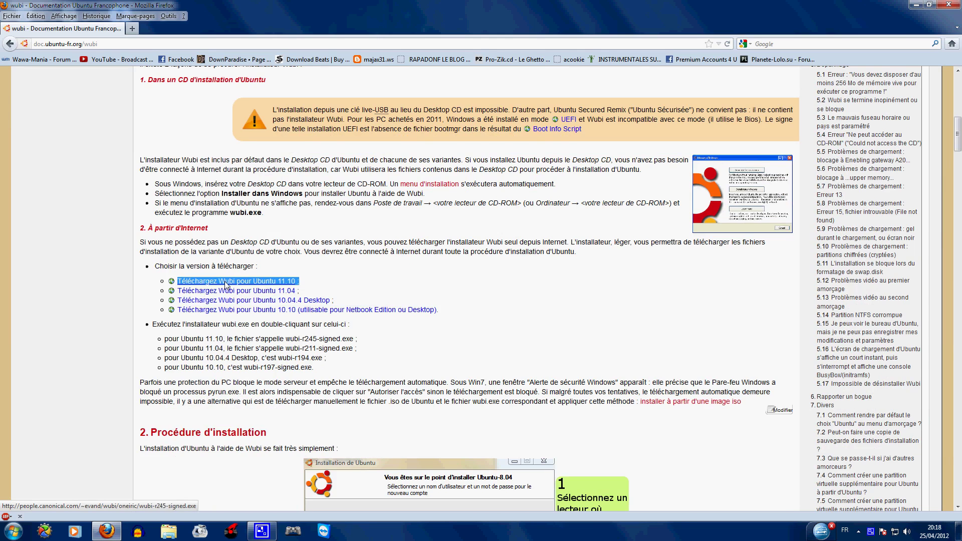
scroll(274, 296, "down", 5)
scroll(273, 297, "up", 5)
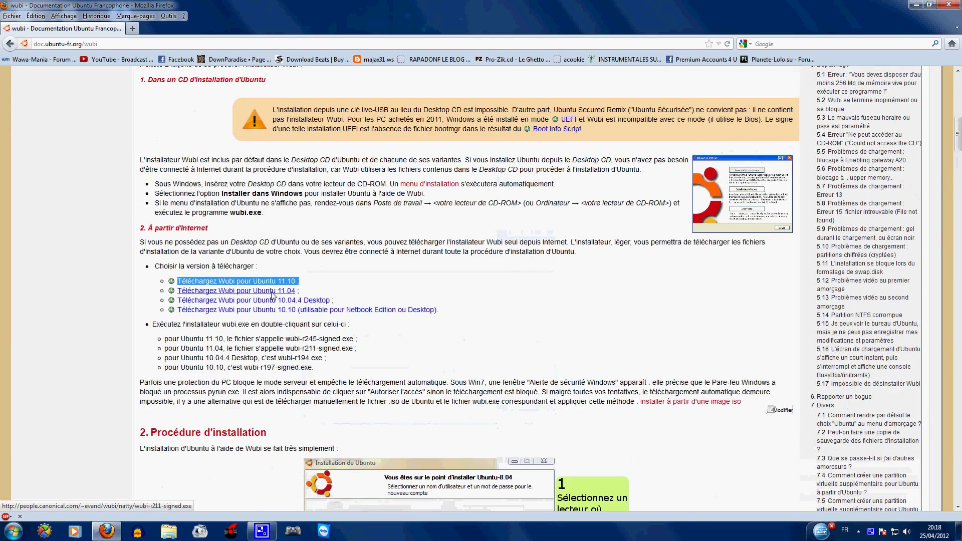
left_click(228, 282)
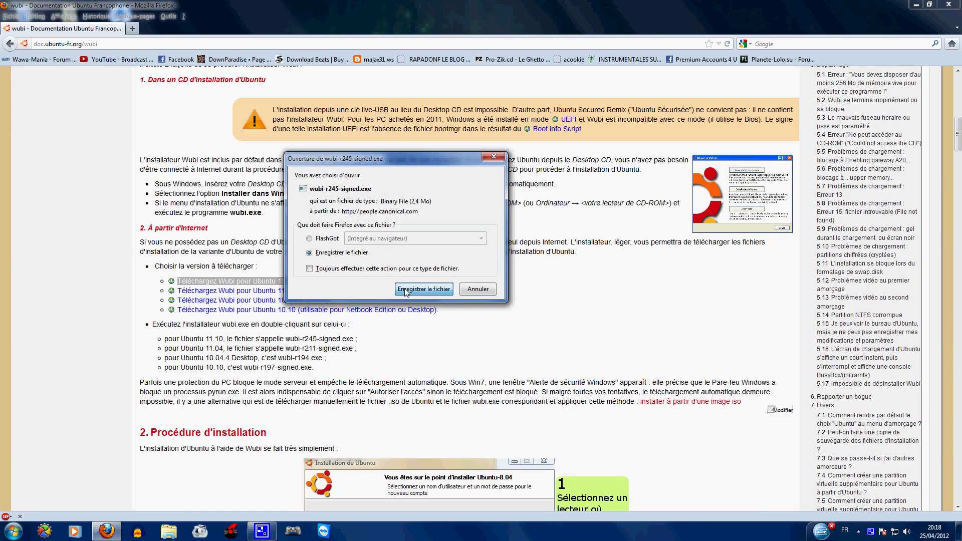
left_click(406, 291)
left_click(303, 236)
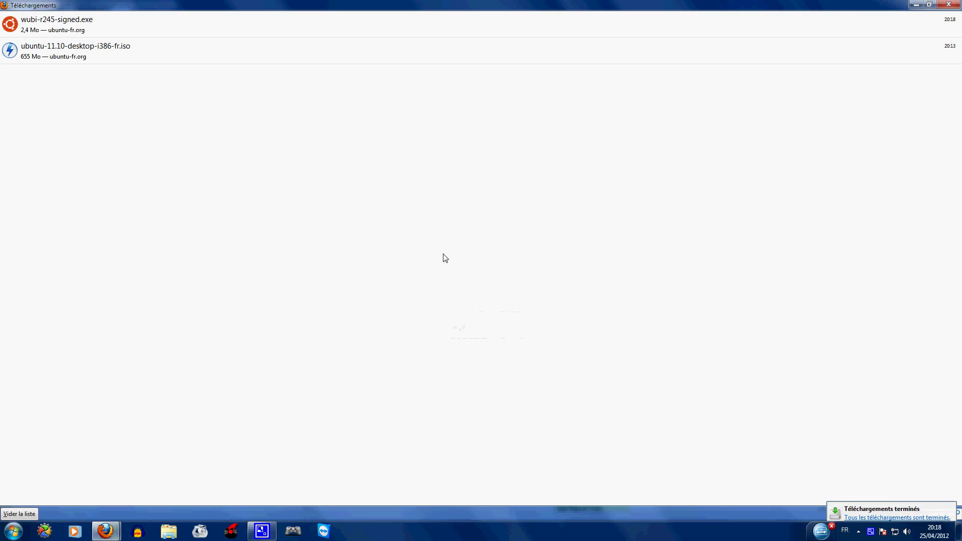
- Run wubi-r245-signed from the desktop as administrator and uninstall the older Ubuntu installation
left_click(950, 5)
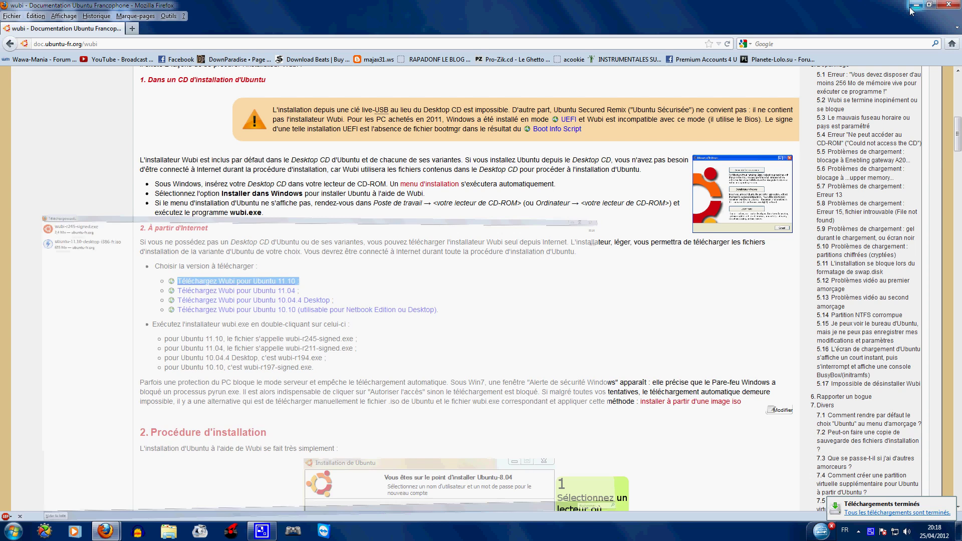
left_click(951, 5)
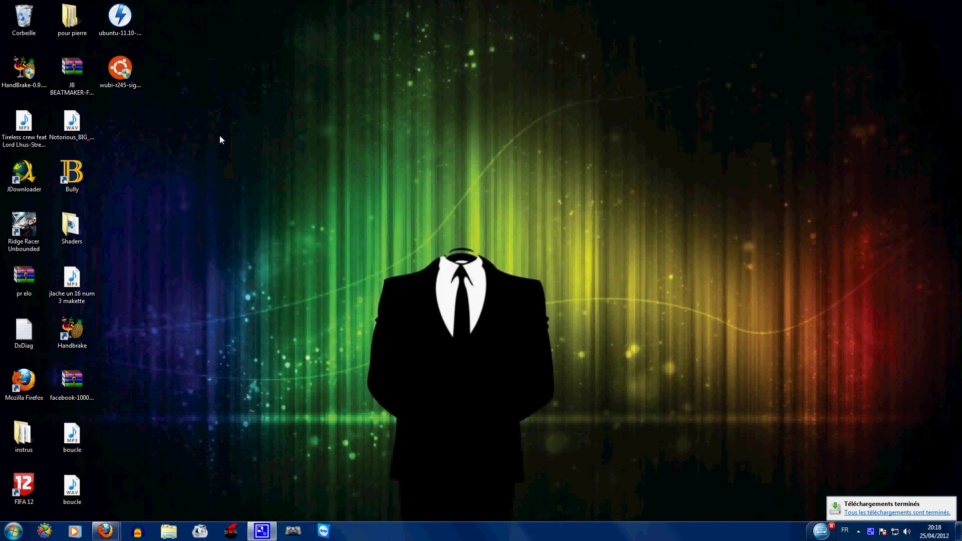
right_click(110, 80)
left_click(119, 70)
right_click(123, 68)
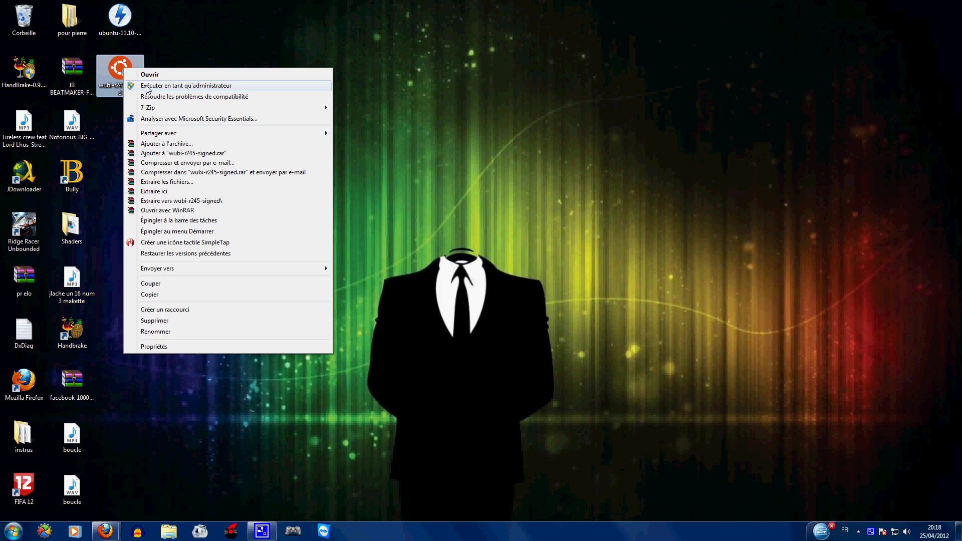
left_click(147, 89)
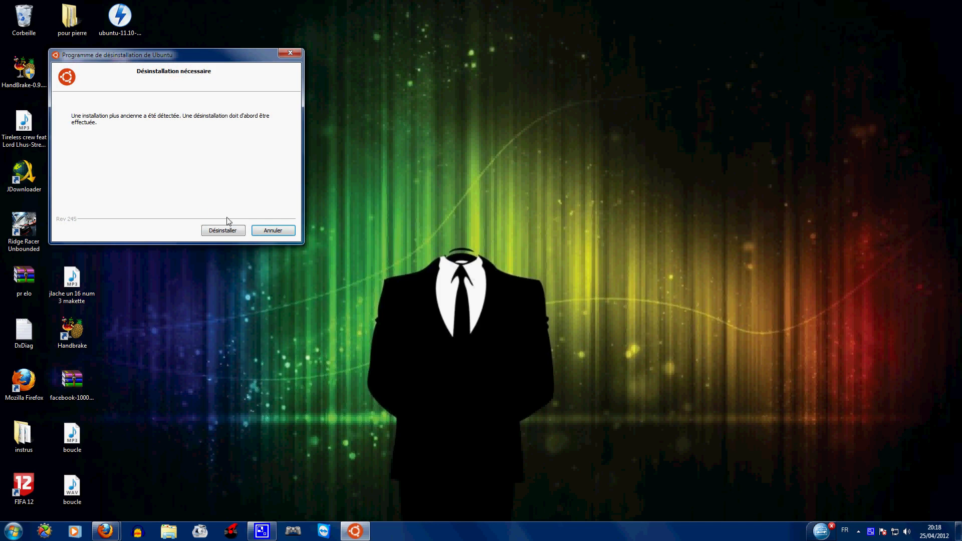
left_click(235, 231)
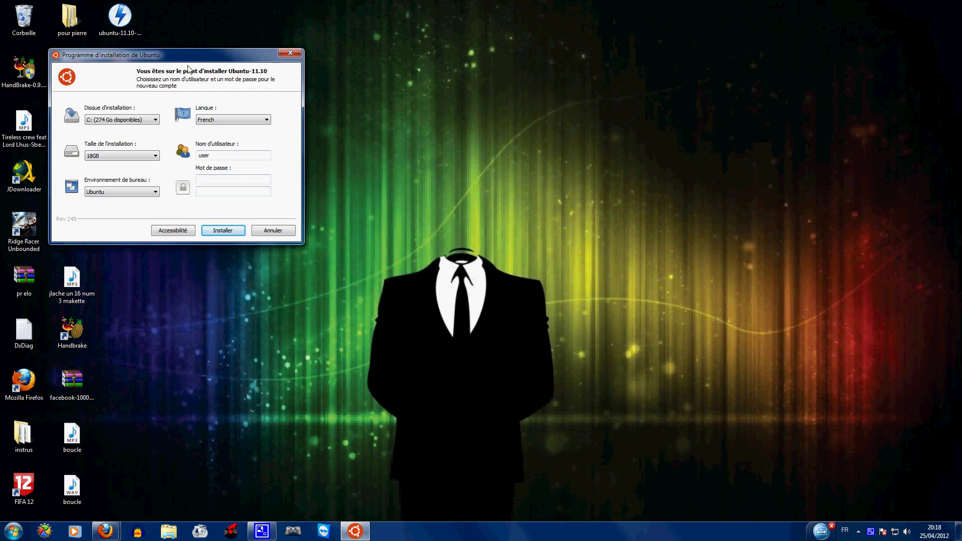
- Configure the Ubuntu installation on drive C: with a size of 30GB and the Ubuntu desktop environment
left_click_drag(241, 56, 410, 69)
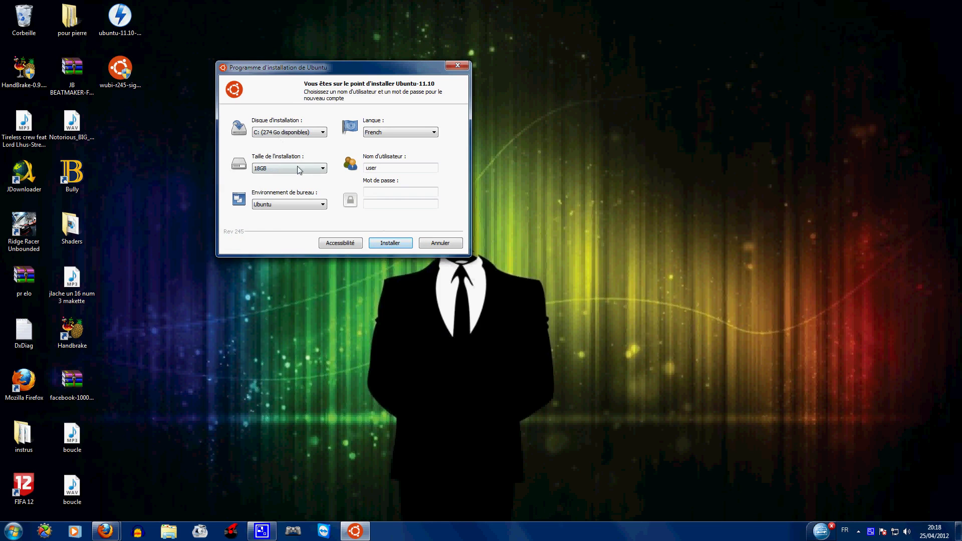
left_click(288, 136)
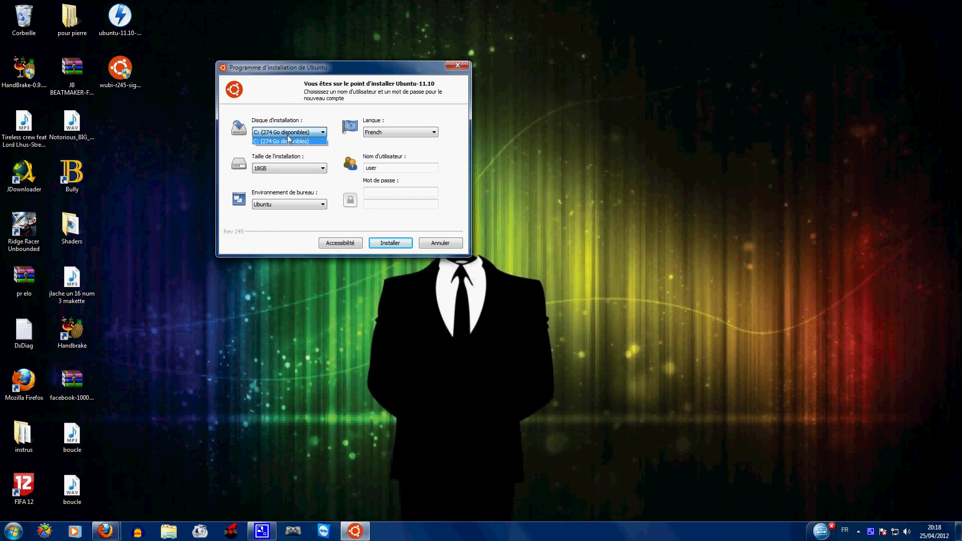
left_click(289, 138)
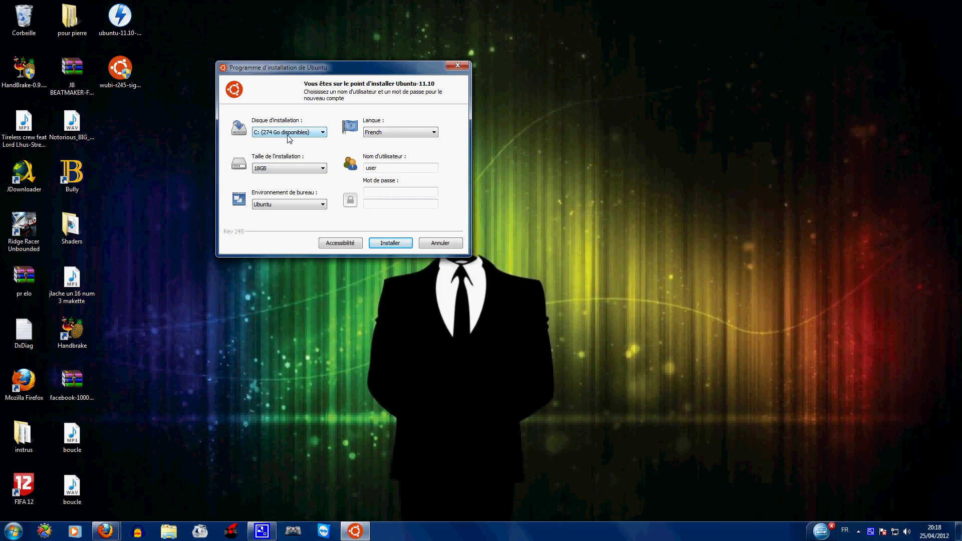
left_click(287, 172)
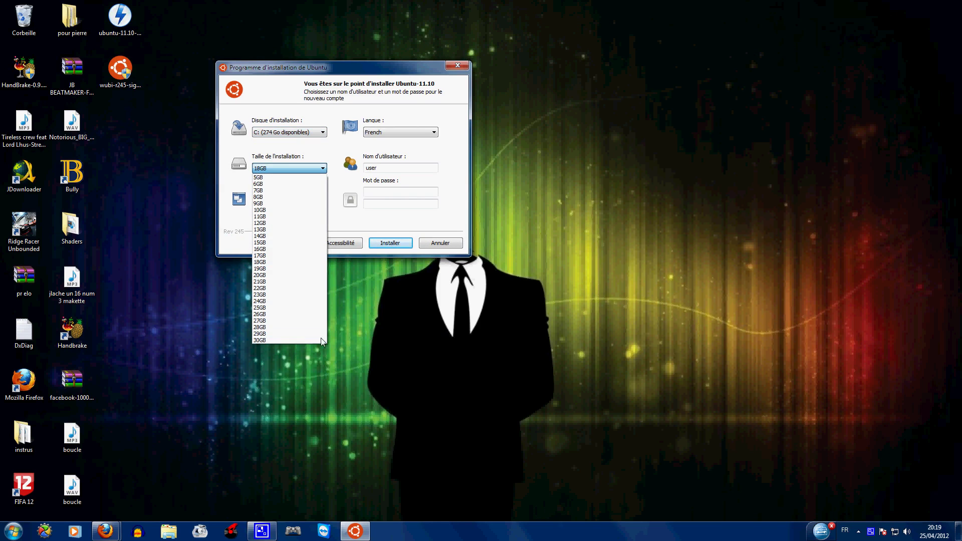
left_click(280, 340)
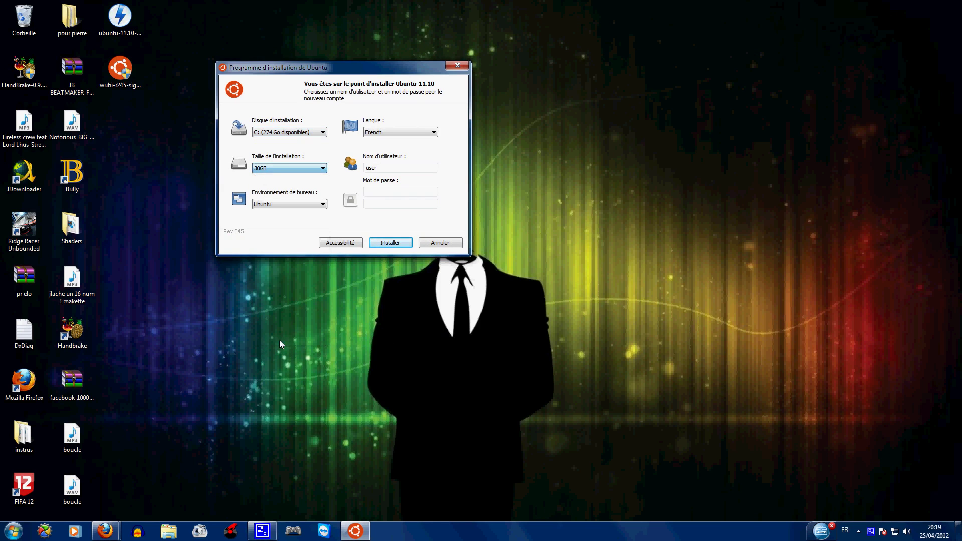
left_click(282, 205)
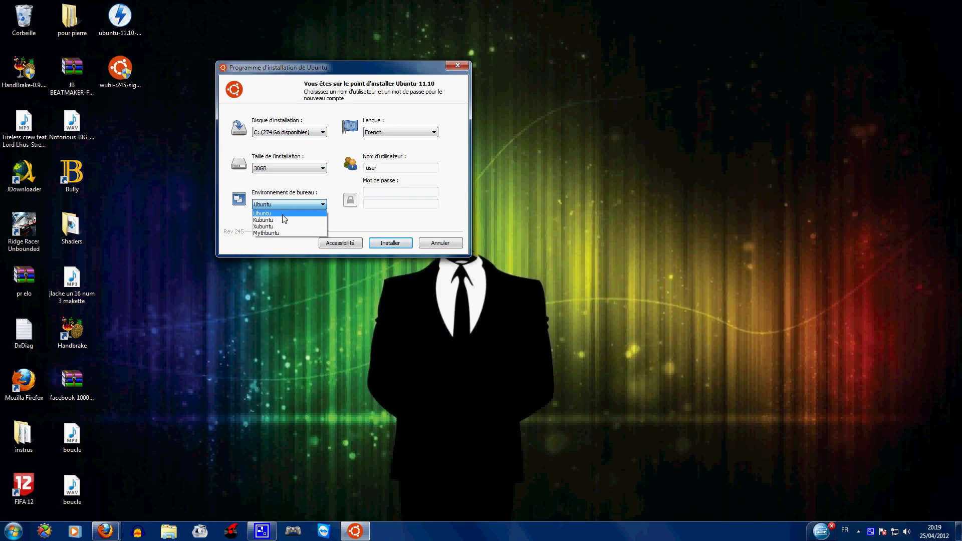
left_click(283, 214)
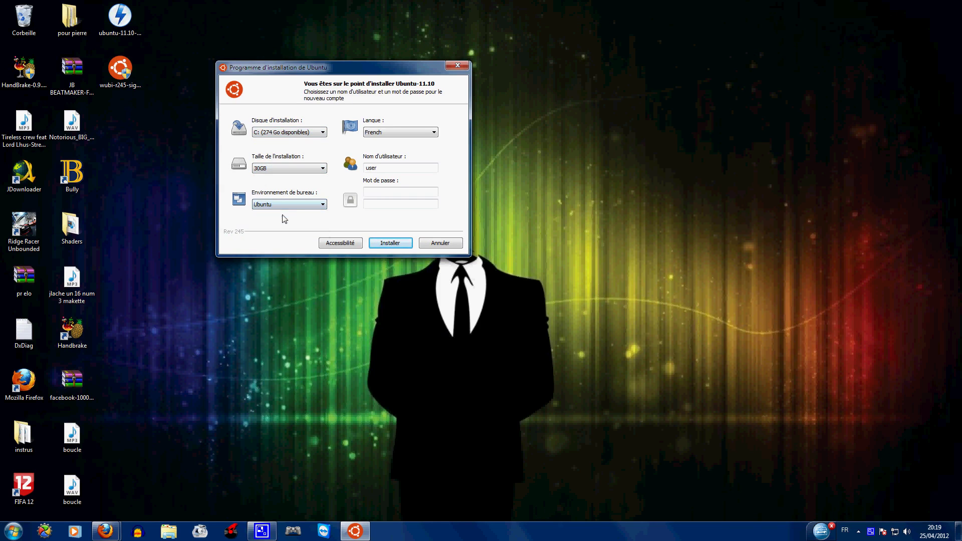
- Enter a username for the new account and fill in the account password in both password fields
double_click(387, 169)
type("r")
type(".stuto")
left_click(374, 193)
type("••••••")
left_click(374, 207)
type("••••")
- Leave the accessibility profile at Aucun and try to start the installation
left_click(340, 245)
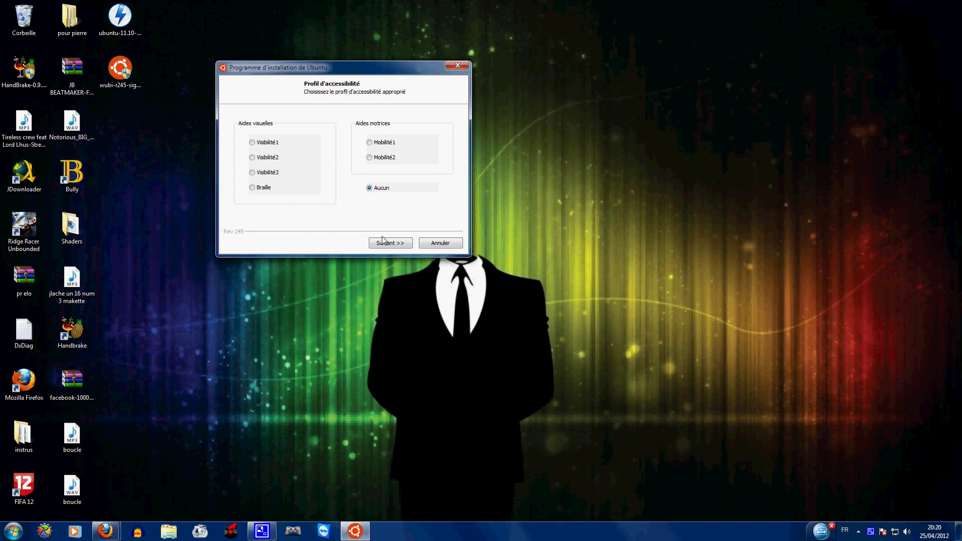
left_click(399, 245)
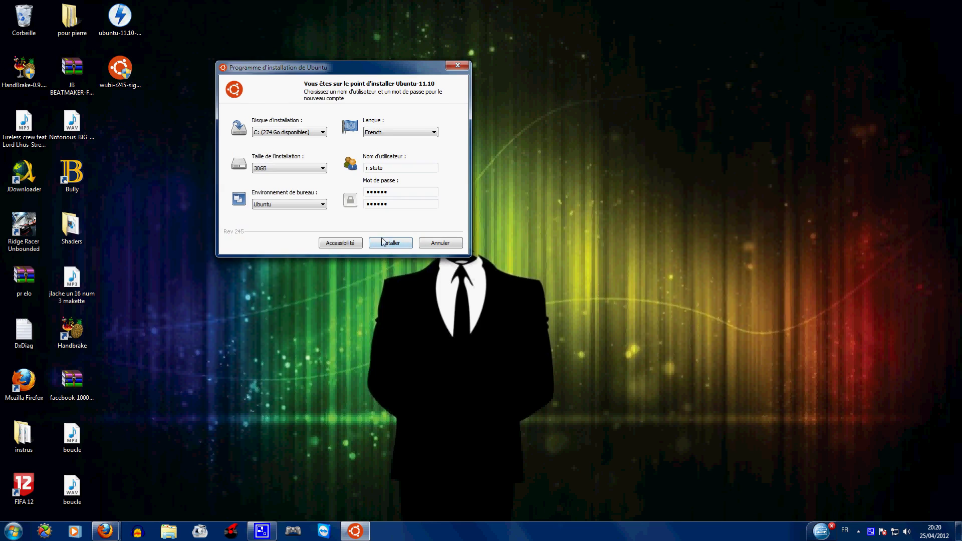
left_click(377, 245)
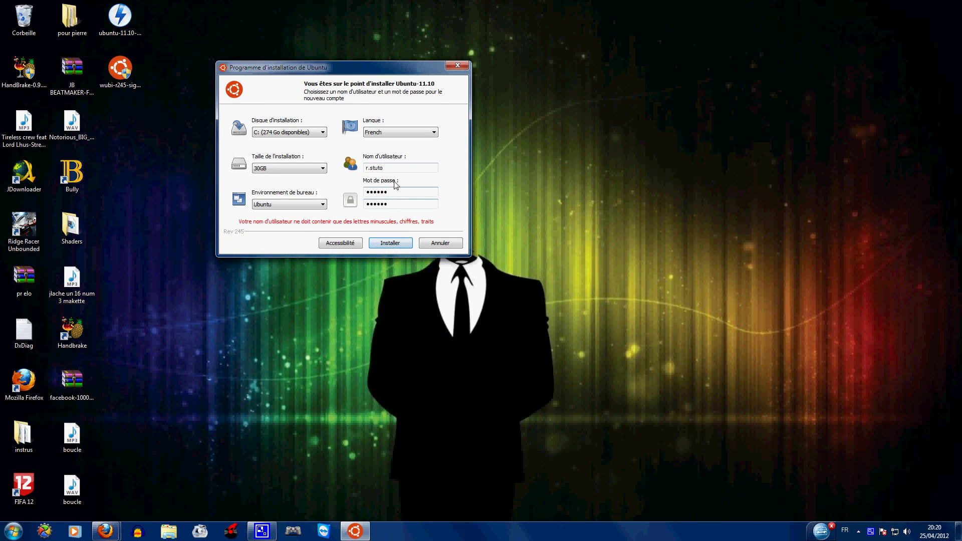
- Replace the username with a version without the dot and start the Ubuntu installation
left_click_drag(398, 169, 273, 177)
type("rs")
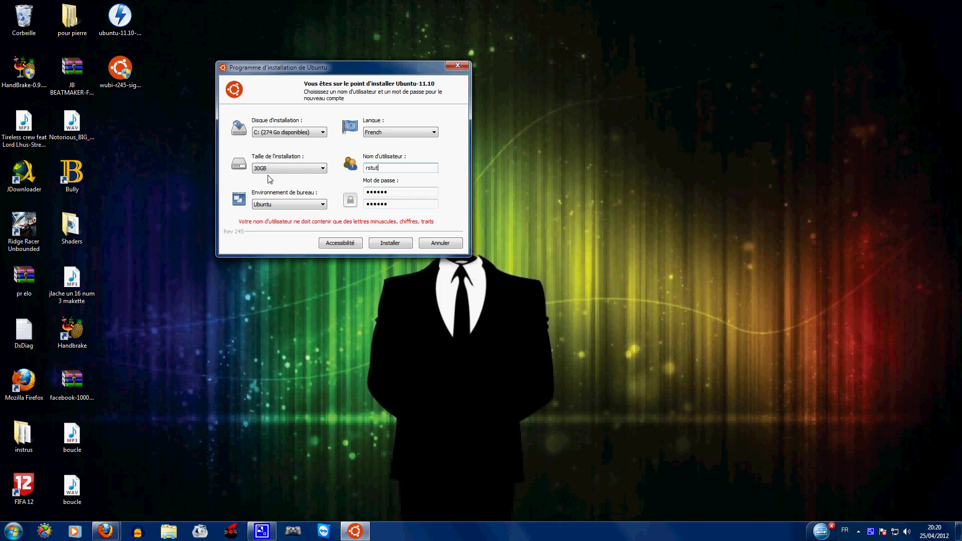
left_click(384, 244)
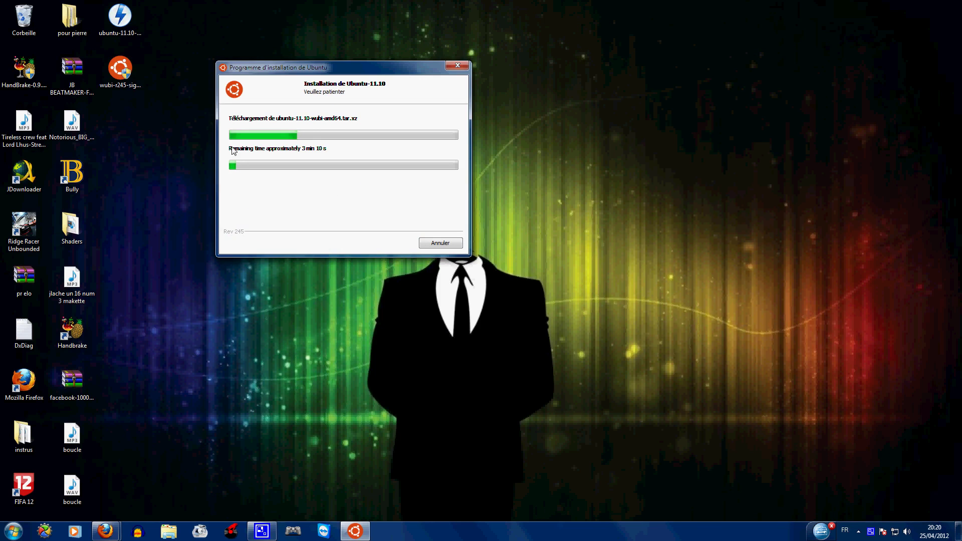
left_click_drag(177, 13, 103, 23)
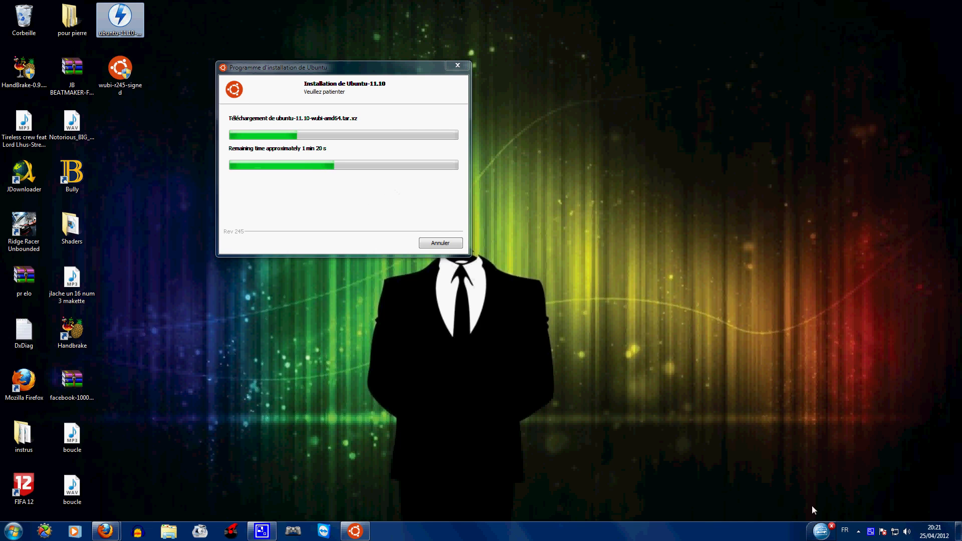
left_click(859, 532)
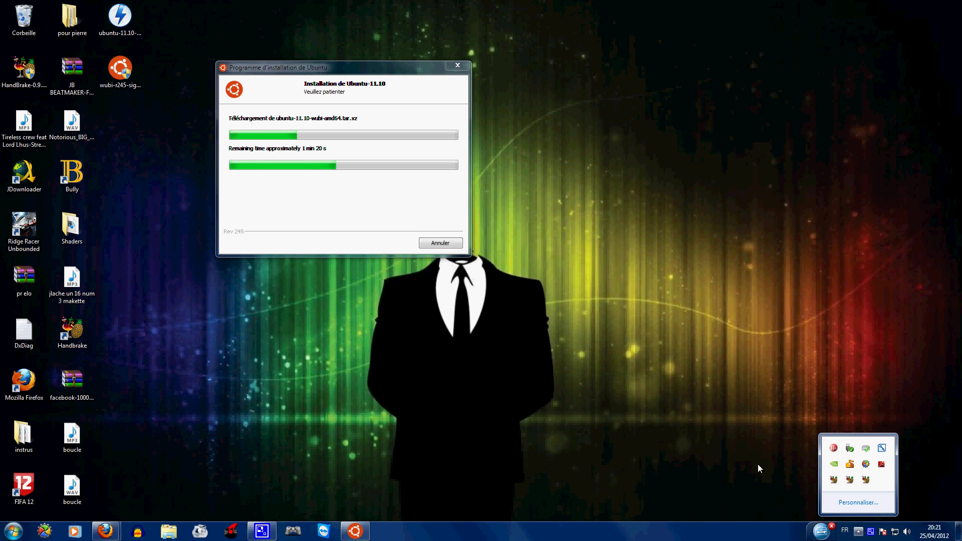
right_click(868, 479)
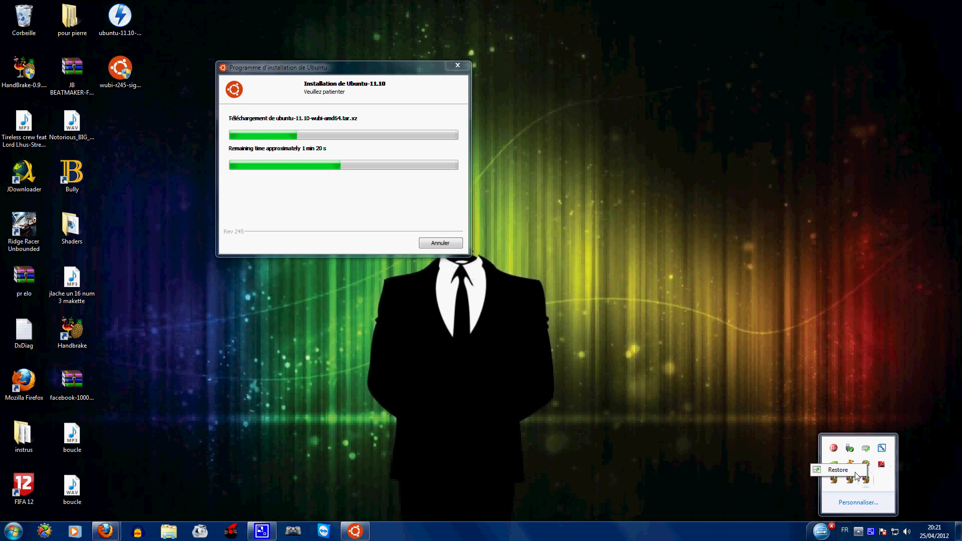
left_click(600, 434)
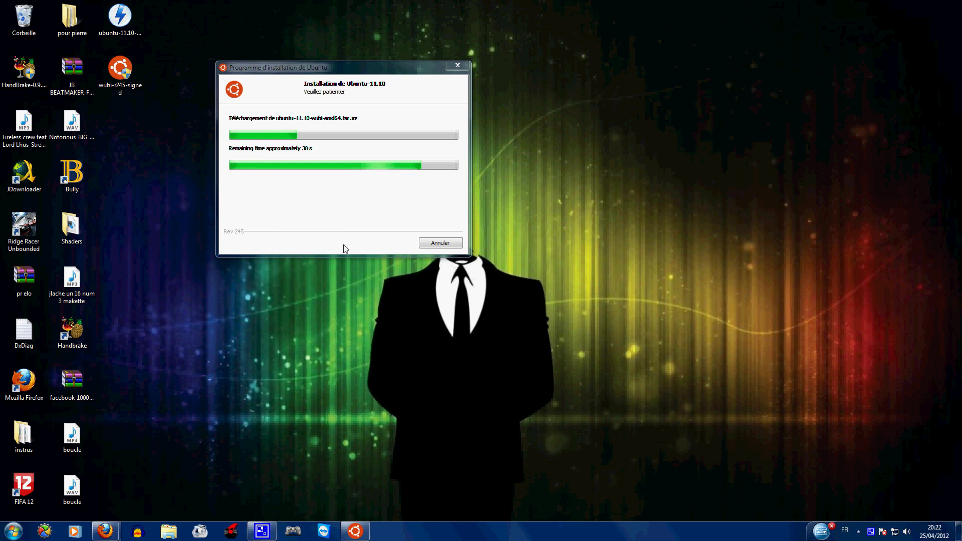
left_click_drag(257, 66, 355, 109)
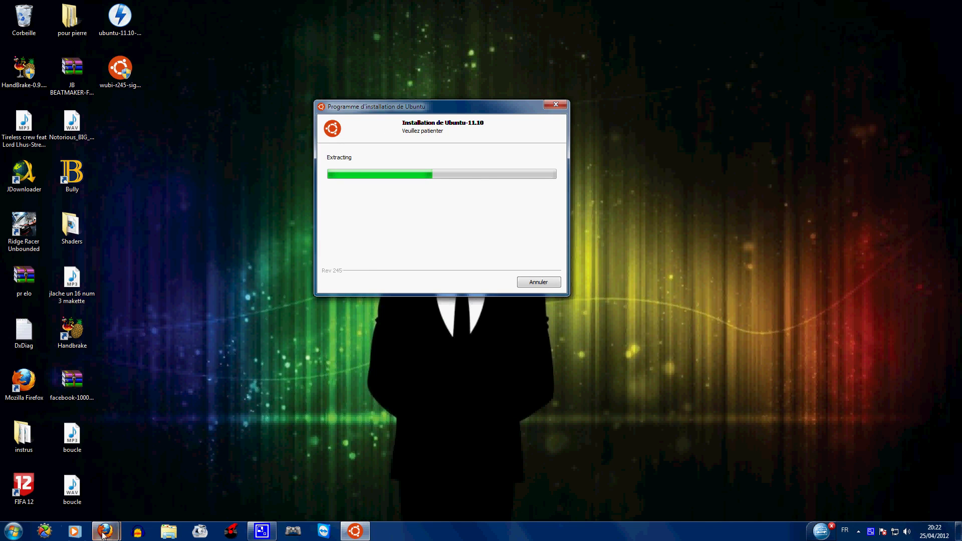
- Switch to the Wubi documentation in Firefox and read through the installation procedure and its option descriptions
mouse_move(106, 532)
mouse_move(80, 466)
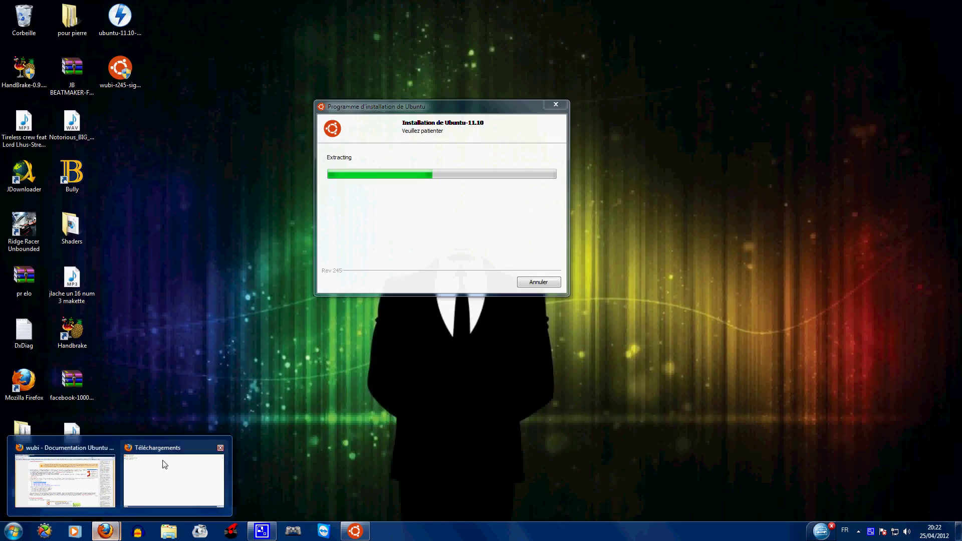
left_click(82, 479)
scroll(276, 360, "down", 3)
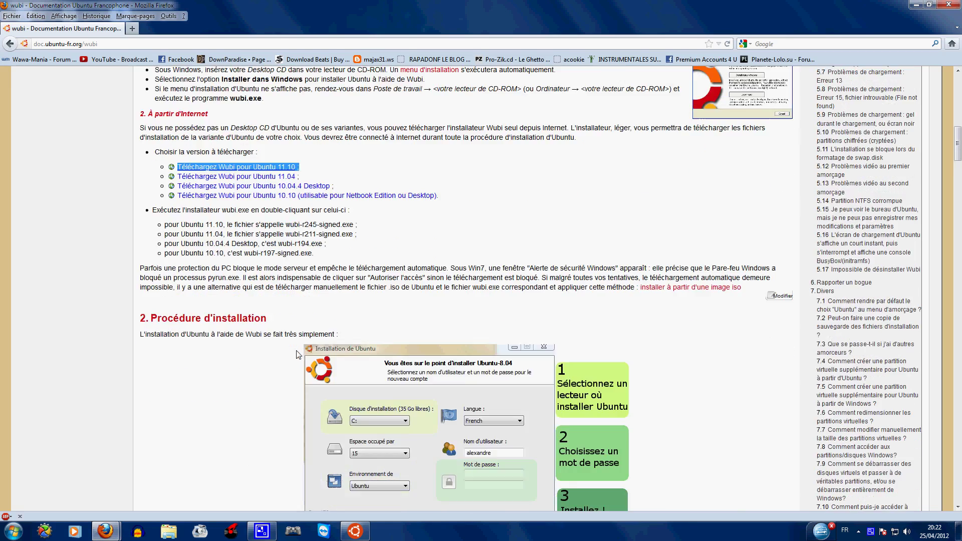
scroll(307, 346, "down", 6)
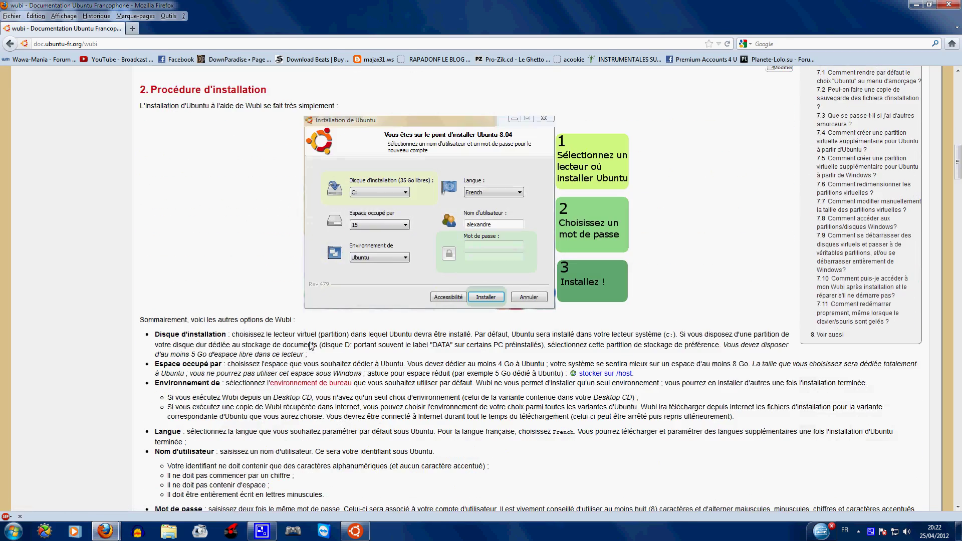
scroll(298, 339, "down", 3)
scroll(298, 339, "down", 5)
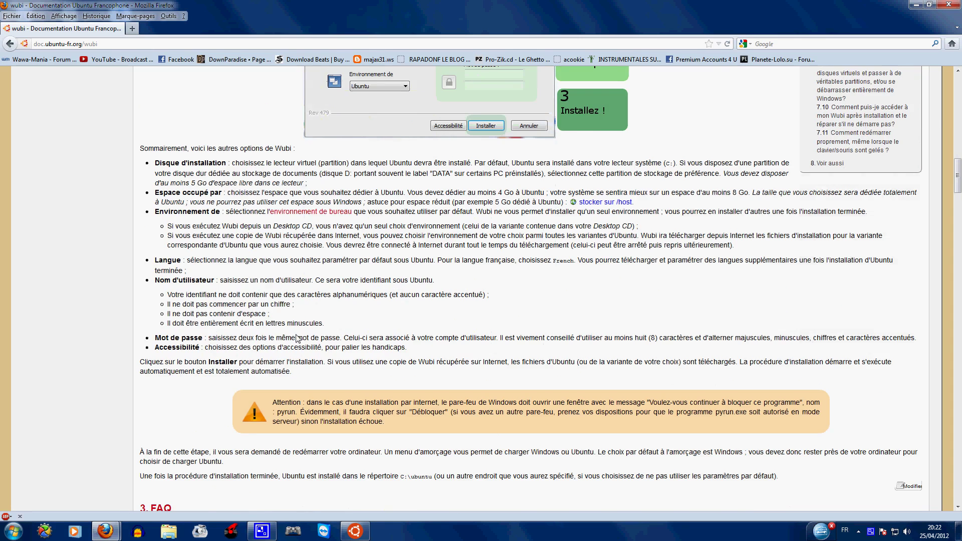
- Read the Wubi FAQ on limitations and choosing Ubuntu at startup, and view the Windows Boot Manager screenshot on its own
scroll(299, 340, "down", 3)
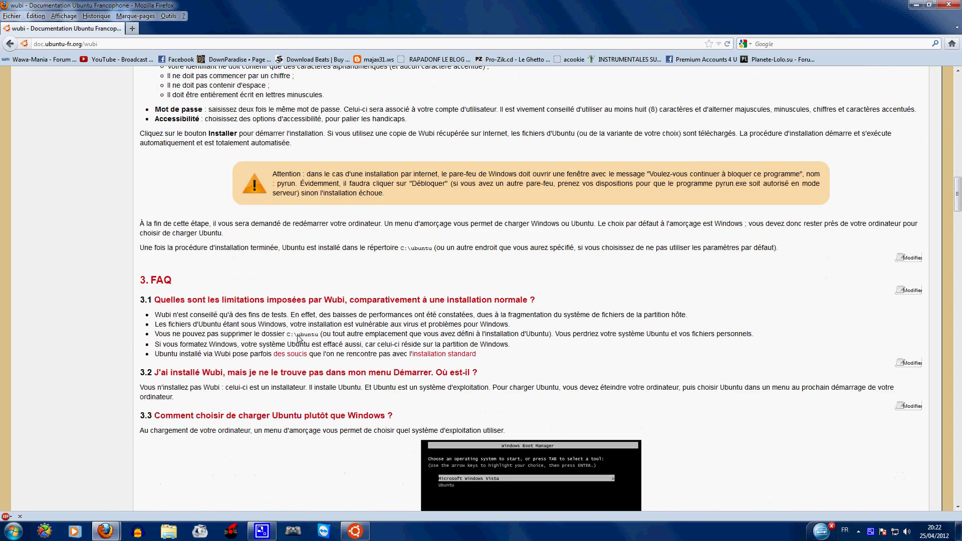
scroll(297, 340, "down", 5)
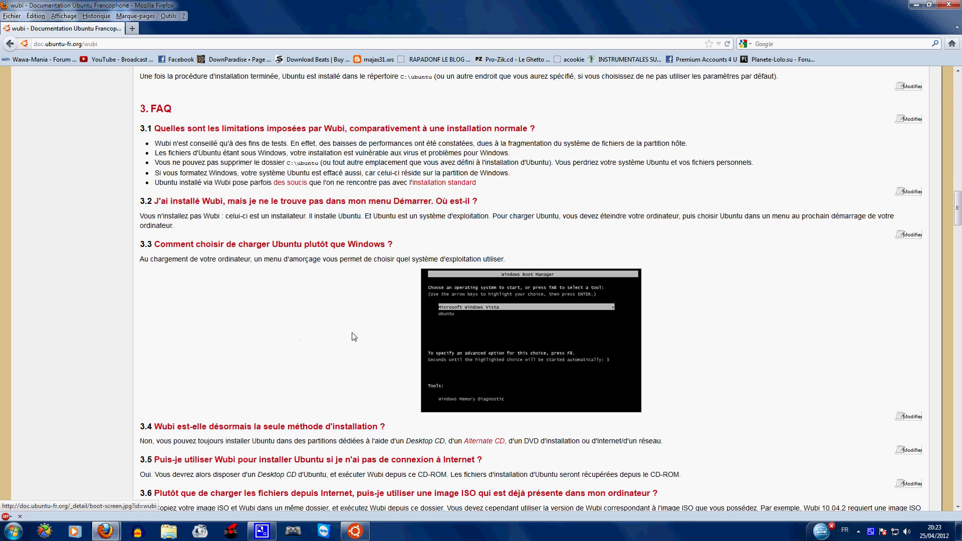
scroll(450, 329, "down", 2)
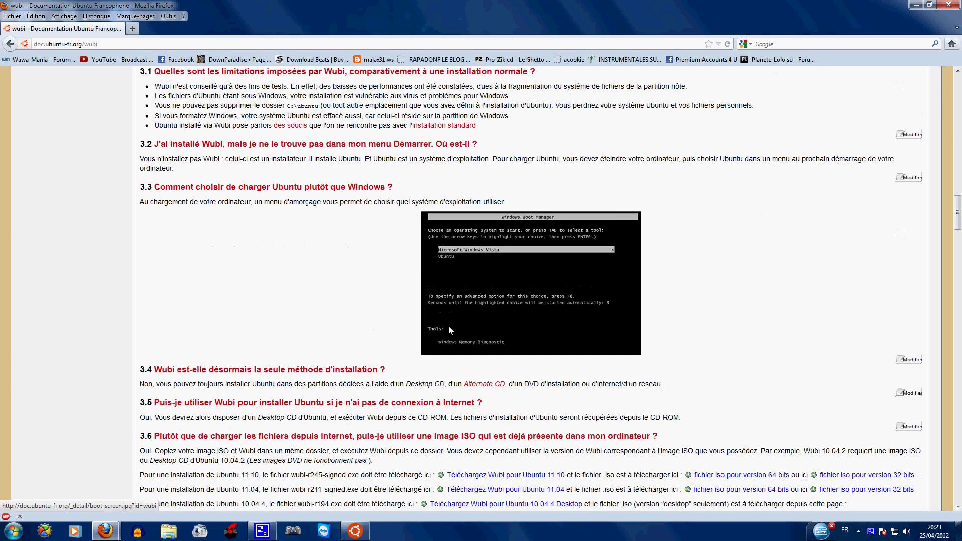
right_click(463, 307)
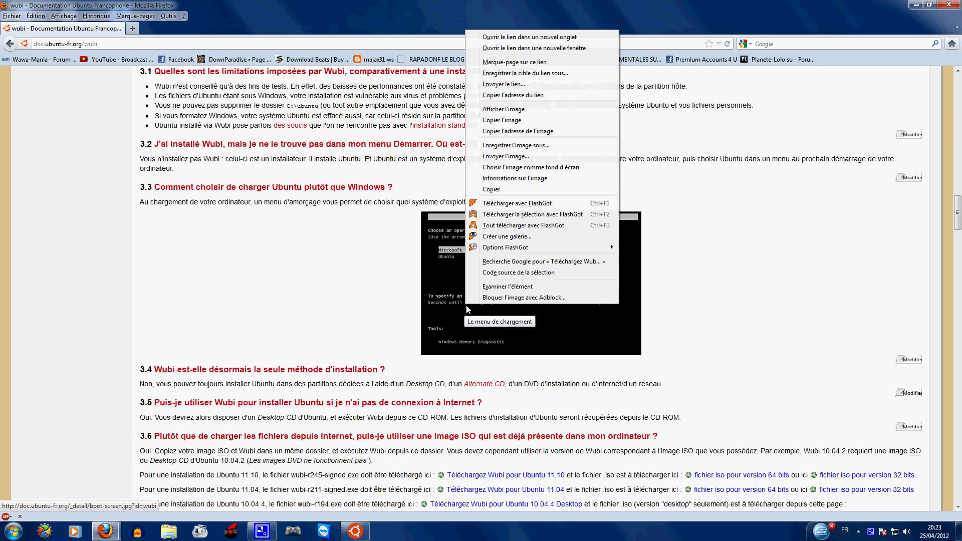
left_click(468, 337)
right_click(125, 209)
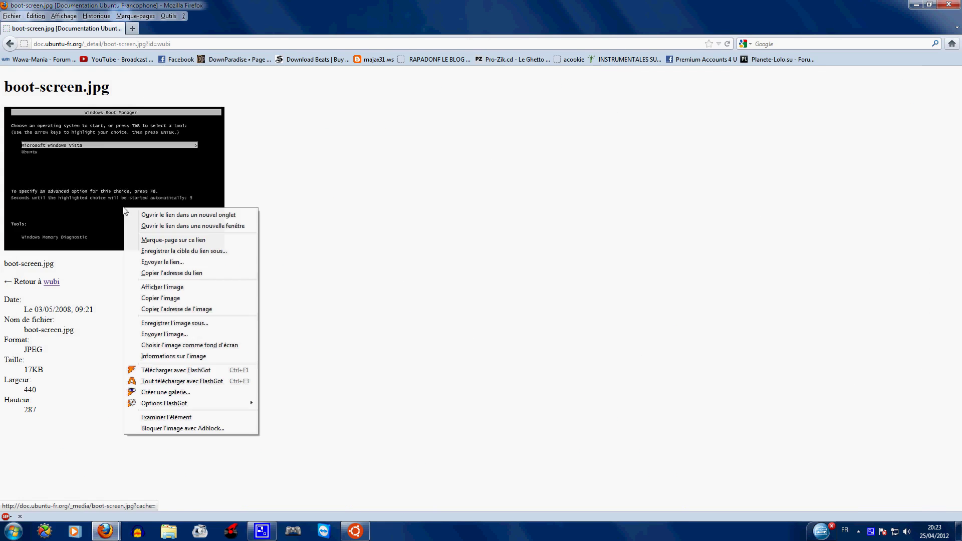
left_click(171, 226)
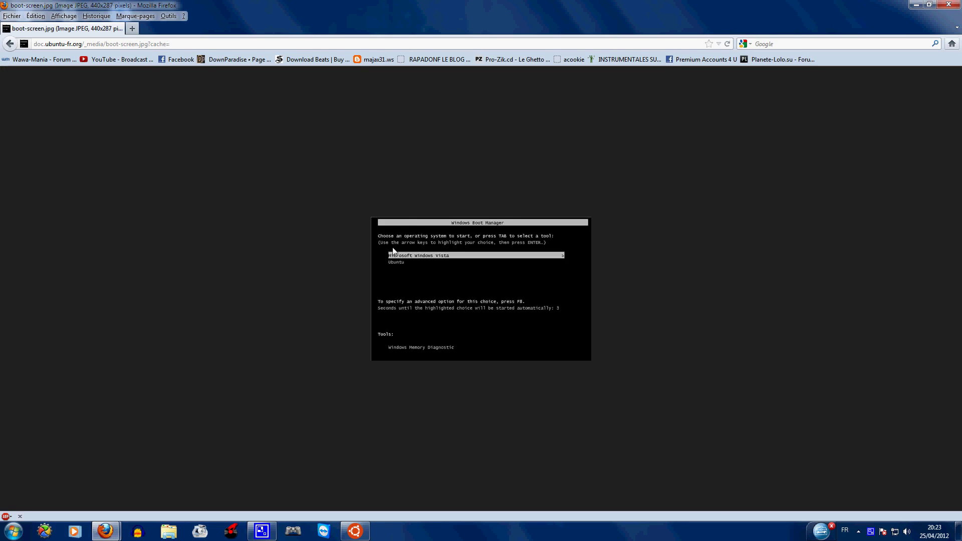
left_click_drag(413, 226, 430, 245)
left_click(10, 45)
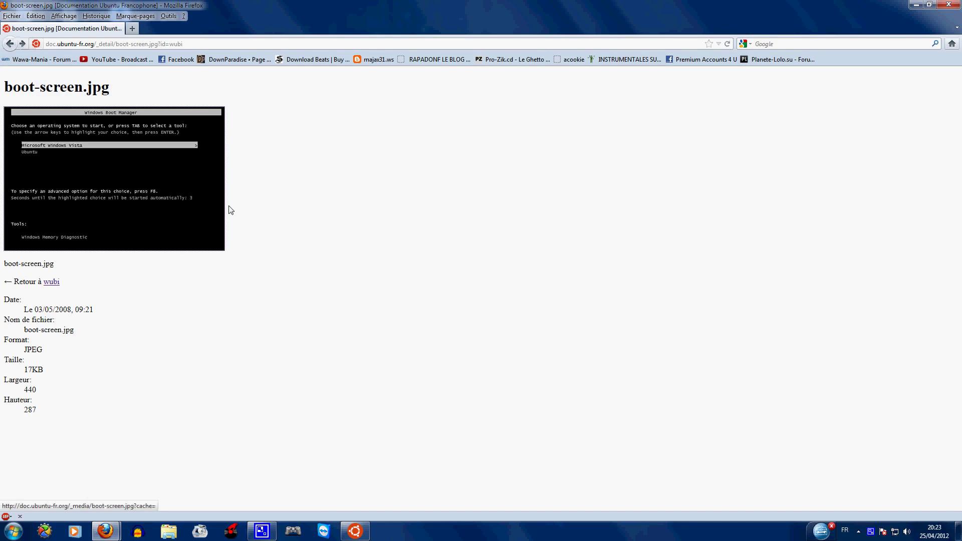
- Check the Ubuntu installation progress, return to the Wubi documentation page and read through the remaining FAQ entries
left_click(354, 531)
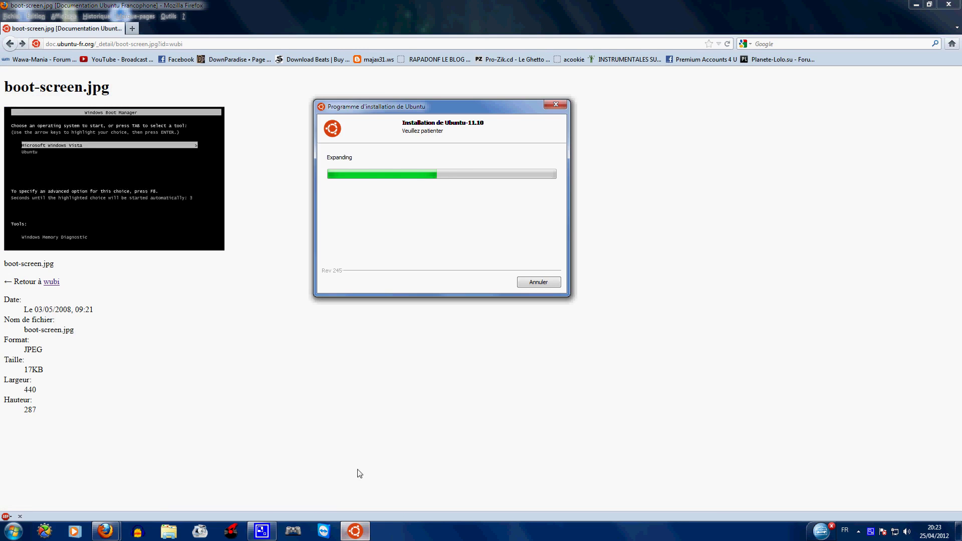
left_click(10, 44)
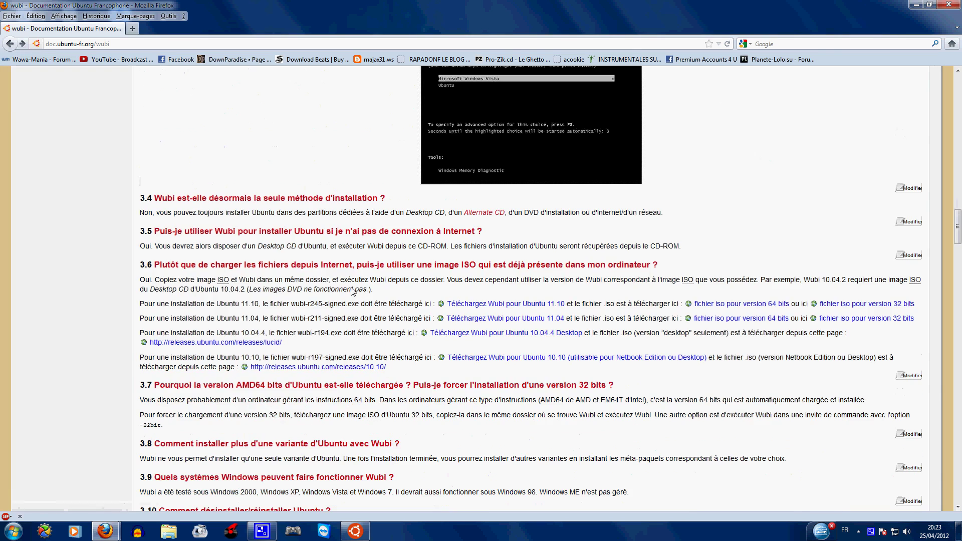
scroll(514, 341, "down", 8)
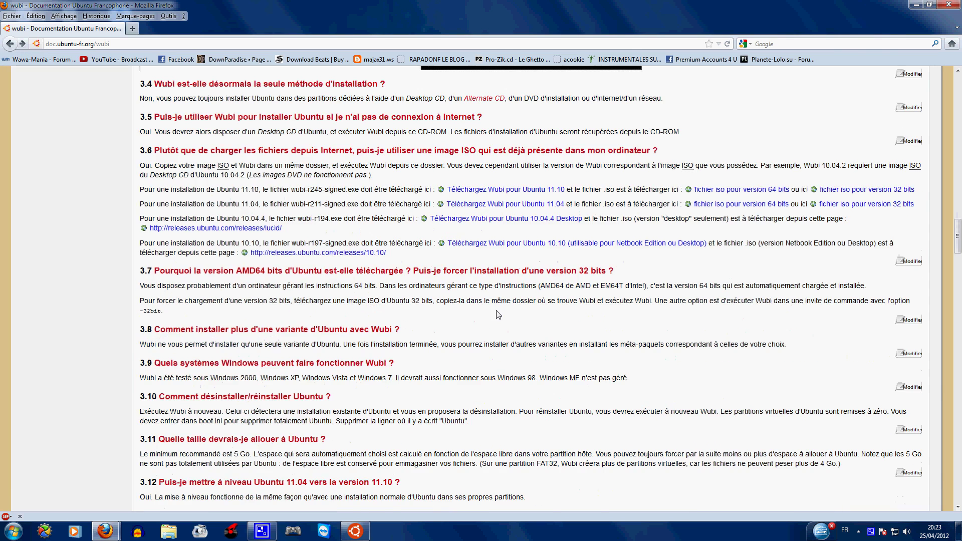
scroll(325, 367, "down", 2)
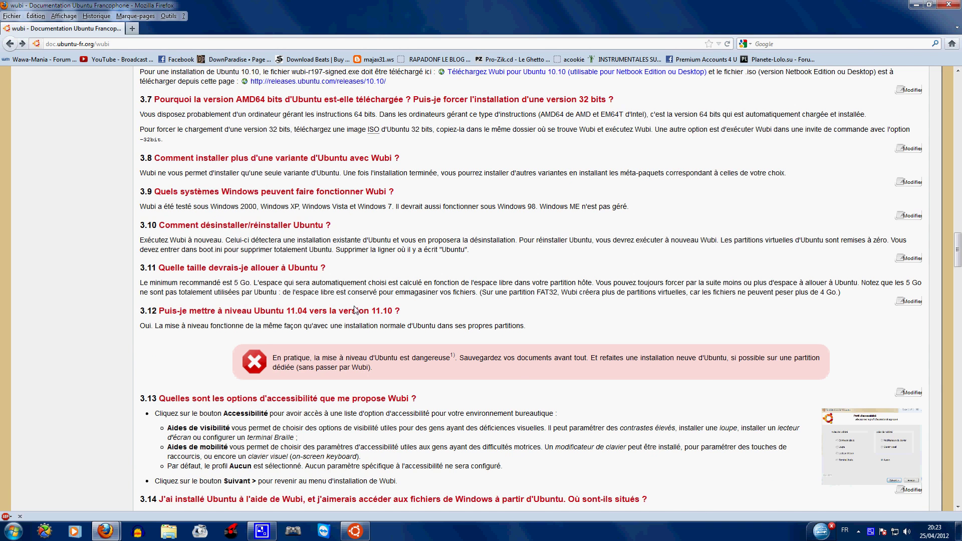
scroll(355, 309, "down", 8)
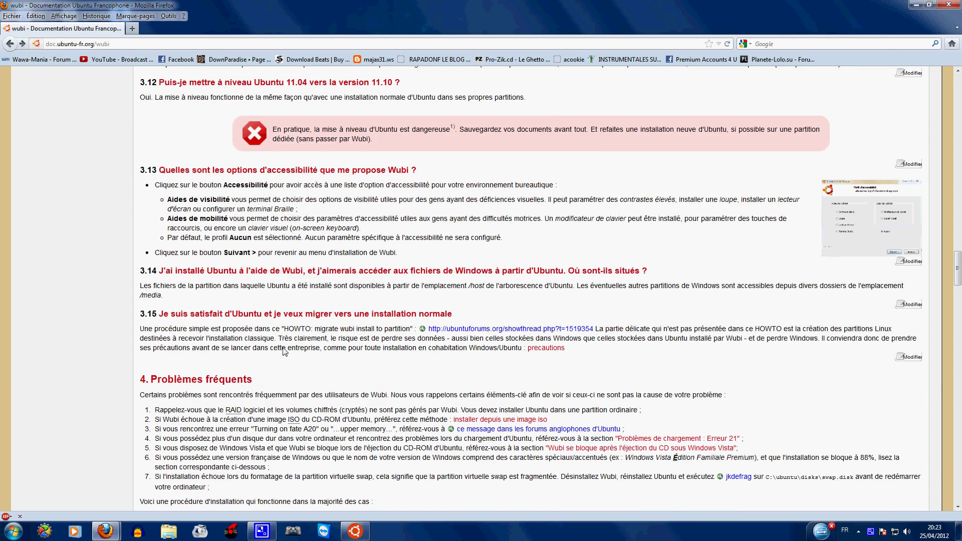
scroll(301, 351, "up", 12)
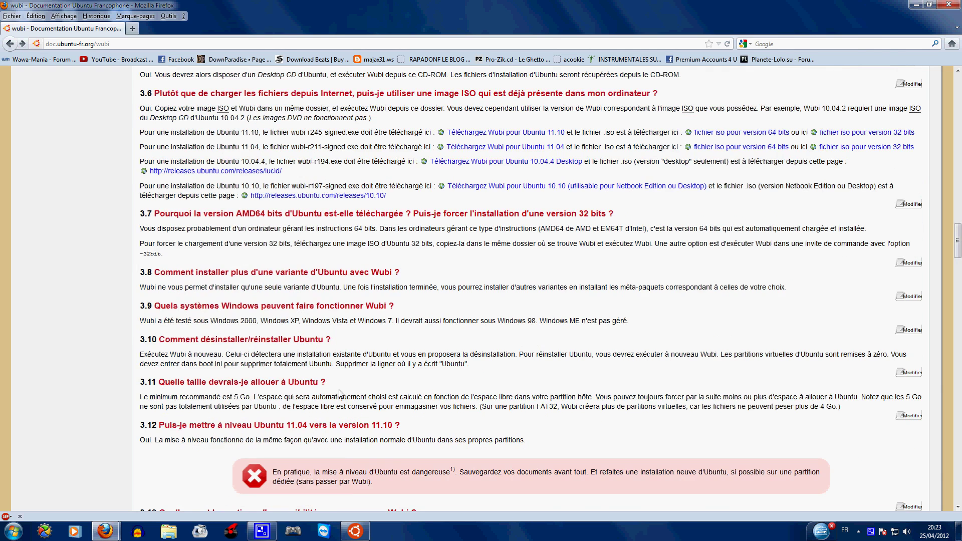
- Check the installer's progress and read the FAQ answer about the AMD64 version and forcing a 32-bit installation
left_click(355, 532)
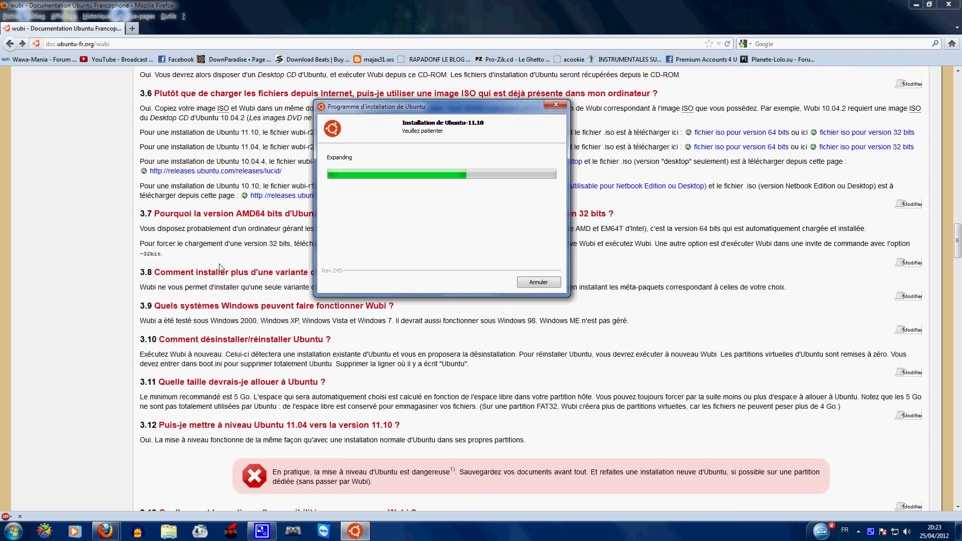
left_click(195, 198)
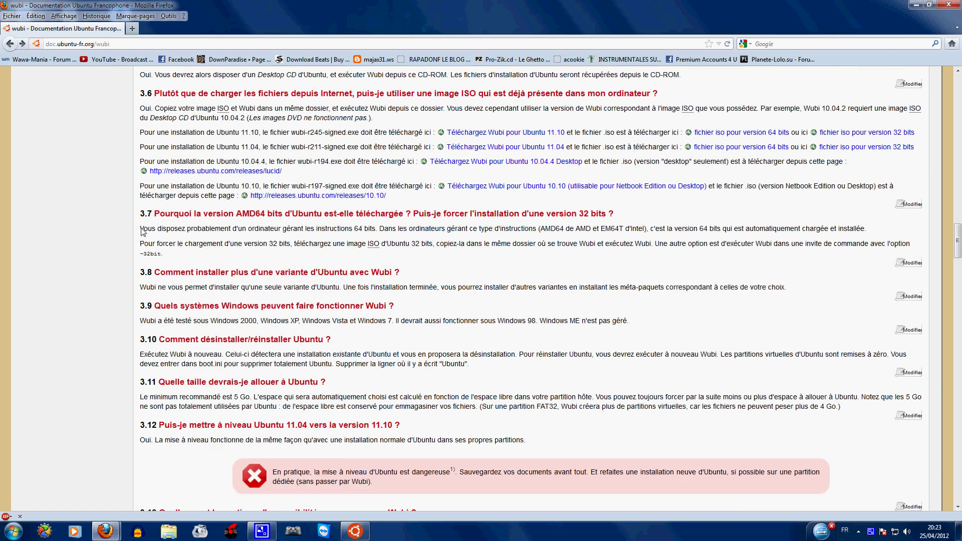
left_click_drag(141, 231, 890, 232)
left_click(890, 232)
scroll(433, 225, "up", 5)
scroll(433, 225, "down", 3)
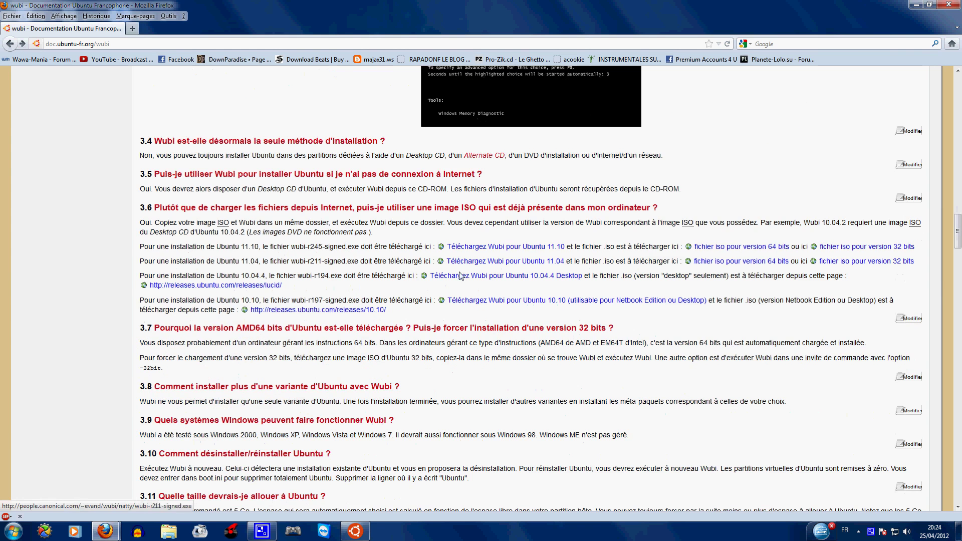
- Check the installer's progress again and skim the FAQ entries on uninstalling, disk size, upgrading and accessibility options
left_click(355, 532)
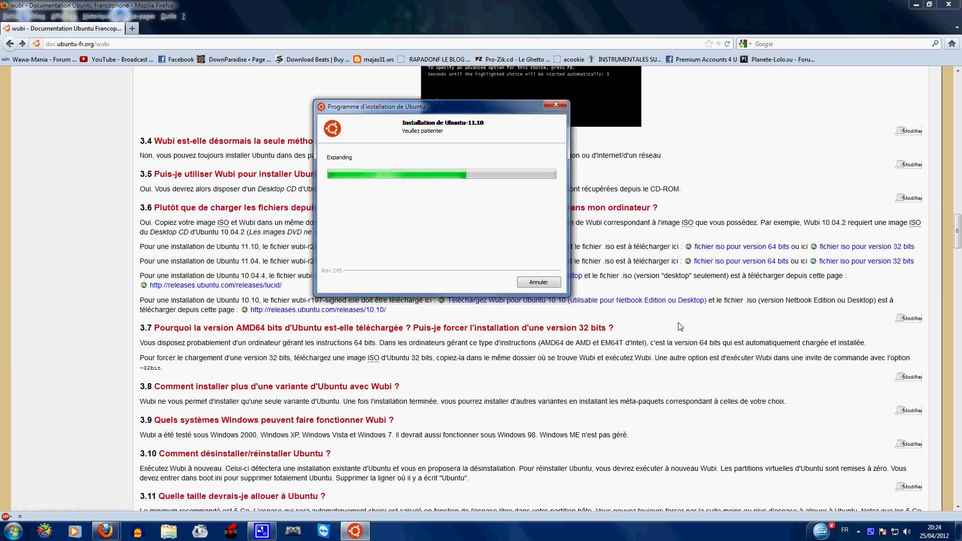
left_click(569, 360)
scroll(570, 358, "down", 15)
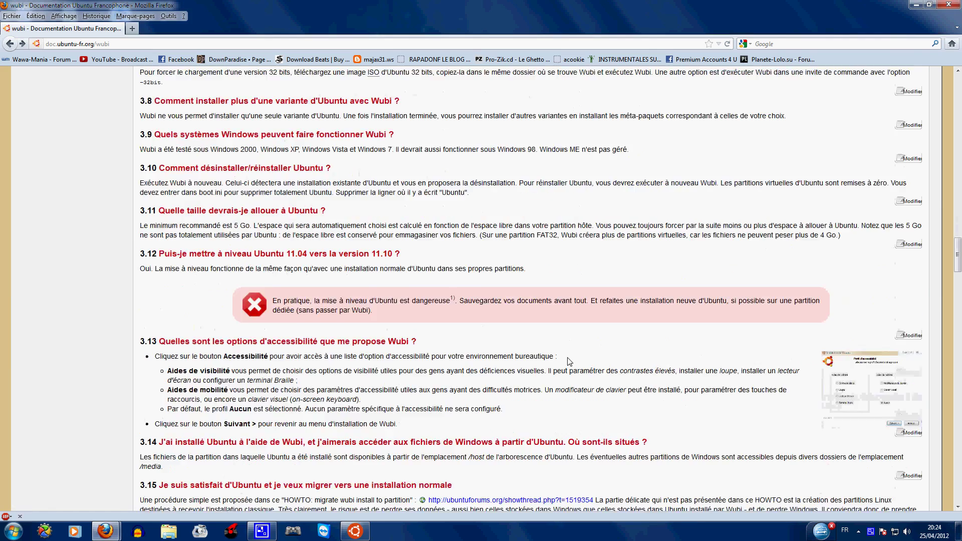
scroll(570, 358, "down", 3)
scroll(570, 357, "up", 13)
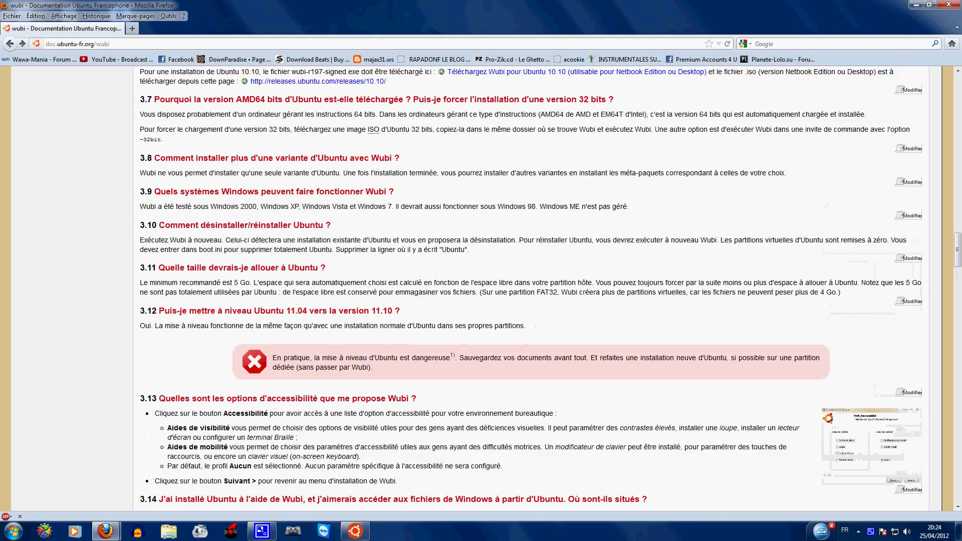
- Bring the Ubuntu installer to the front, minimize Firefox and move the installer window up and to the right on the desktop
left_click(357, 537)
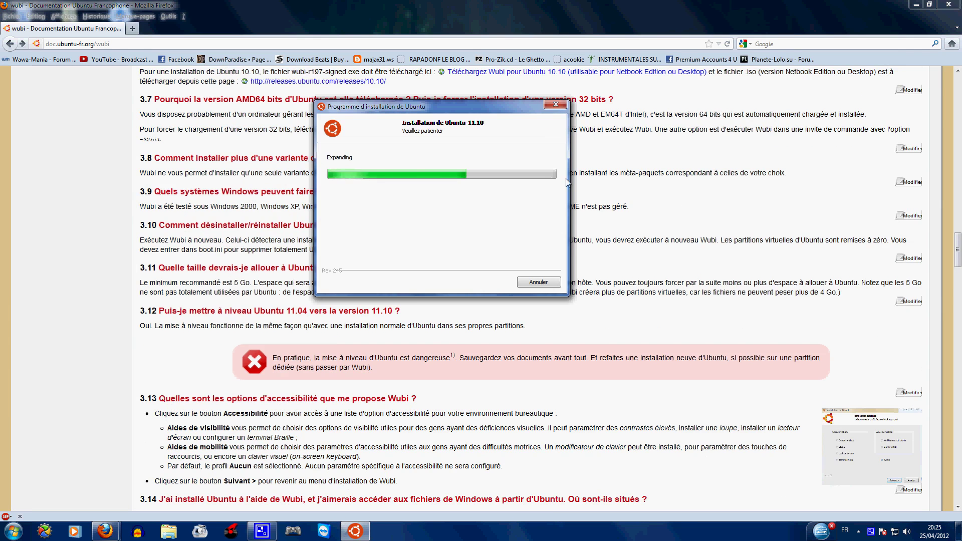
left_click(920, 5)
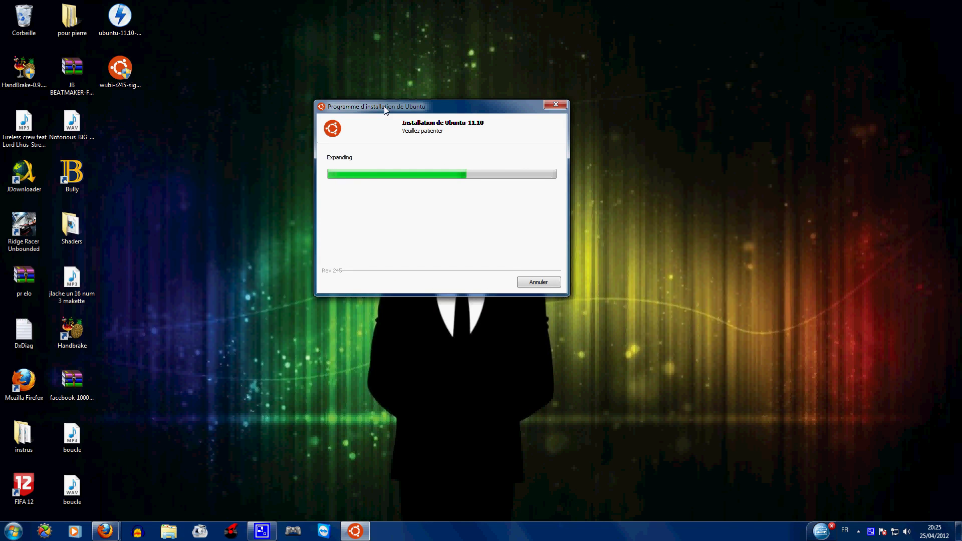
left_click_drag(385, 110, 473, 67)
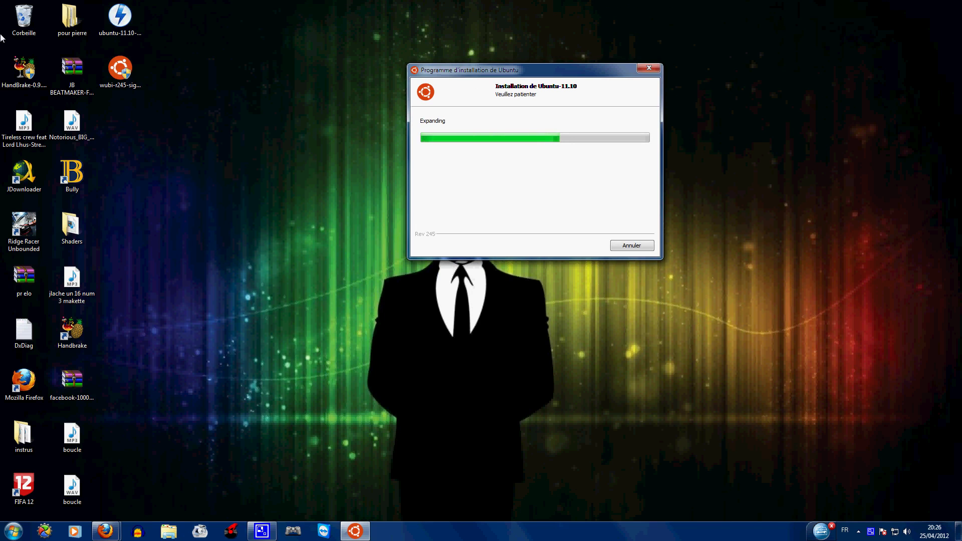
left_click(1, 40)
left_click_drag(1, 398, 9, 478)
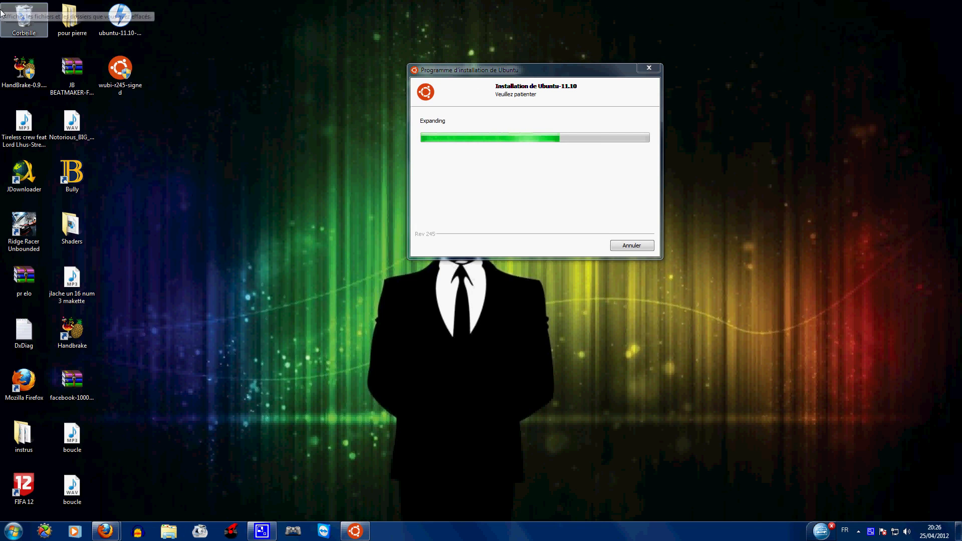
left_click(2, 28)
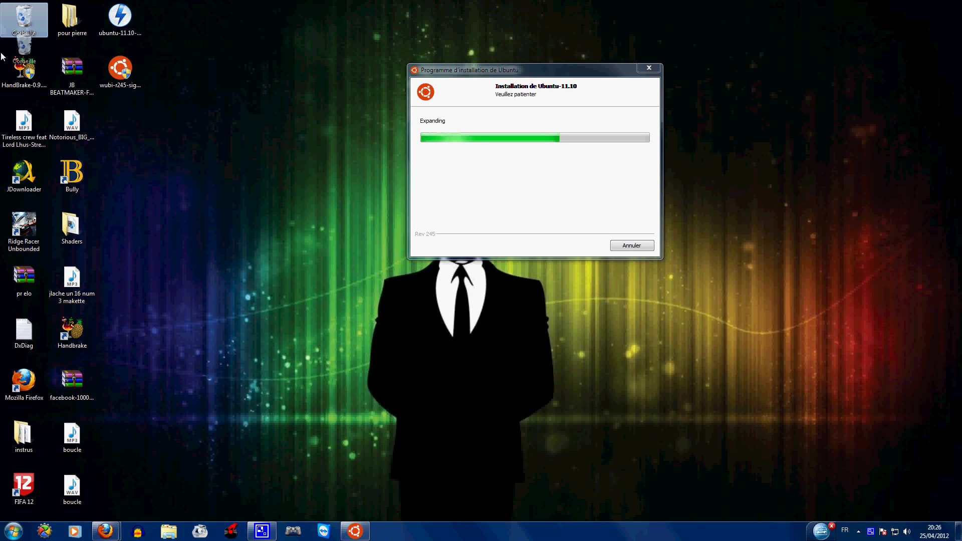
left_click(234, 100)
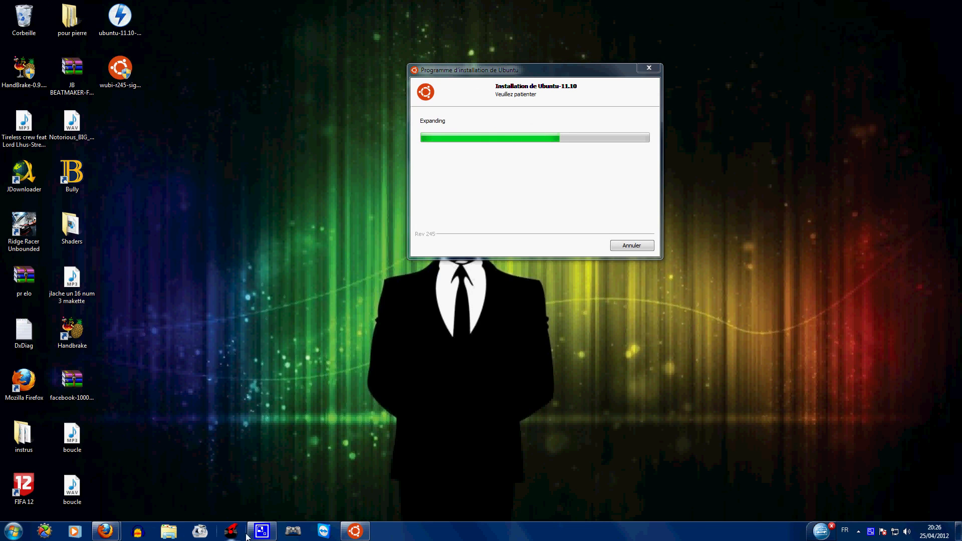
- Look at the Firefox downloads list containing the Wubi installer and the Ubuntu ISO, and minimize its window
mouse_move(106, 531)
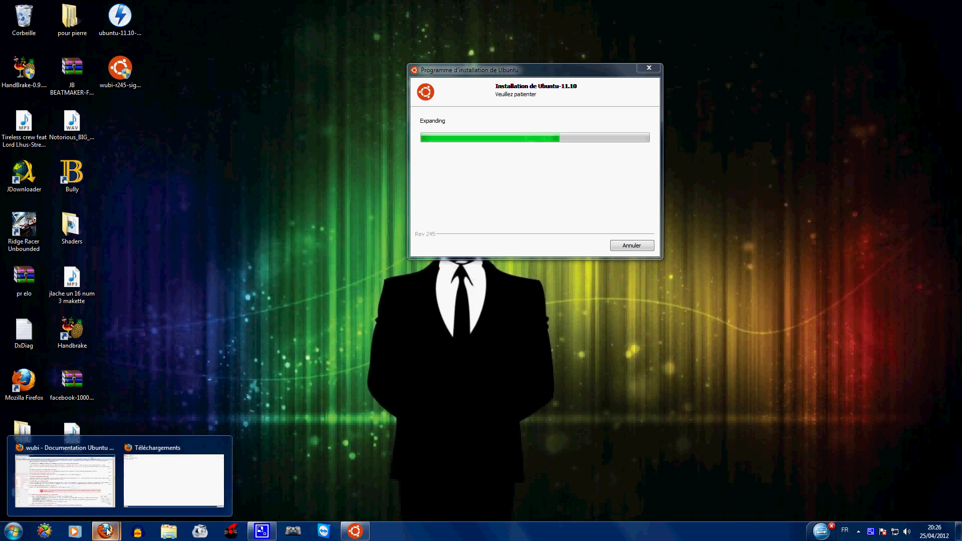
left_click(140, 489)
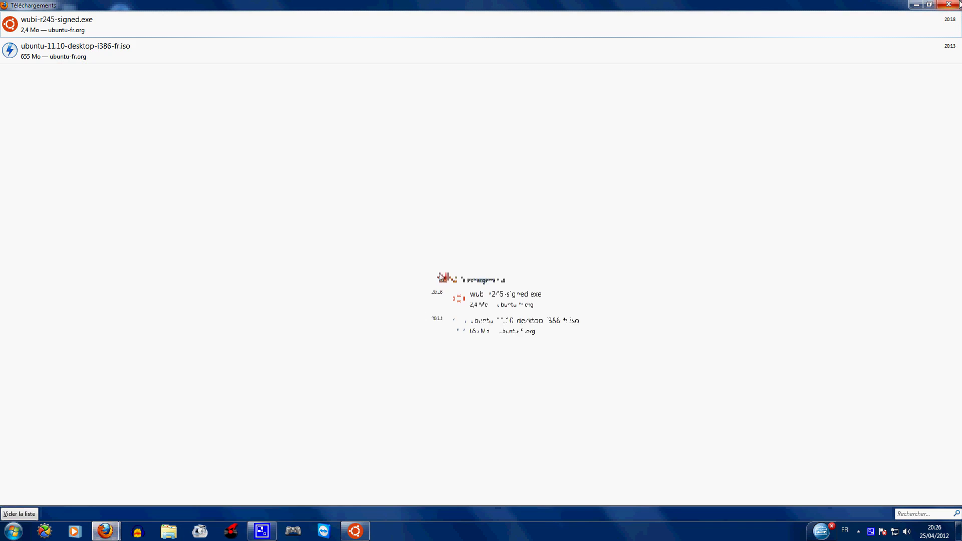
left_click(916, 5)
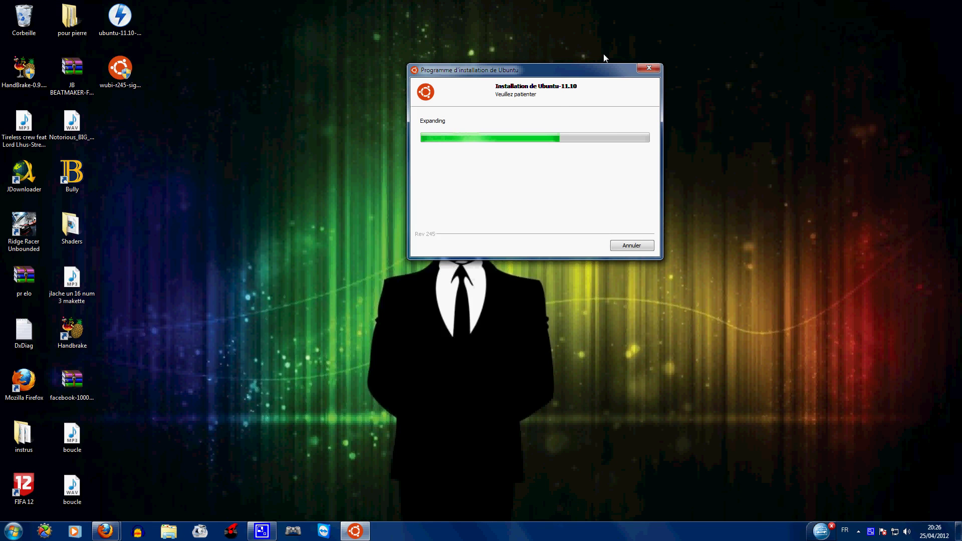